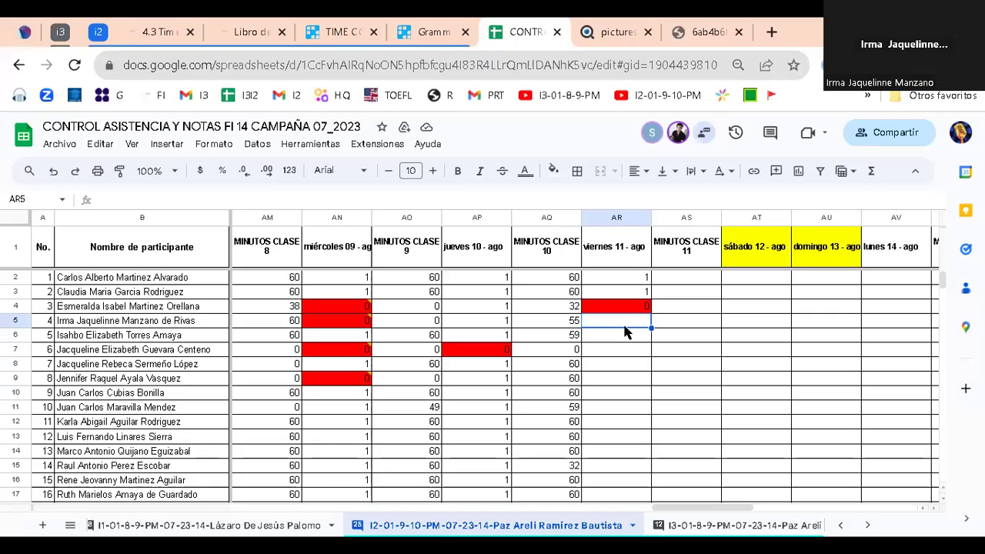
In the viernes 11 - ago attendance column, enter 1 for rows 5 and 6 and 0 for row 7.
text(1)
key(Return)
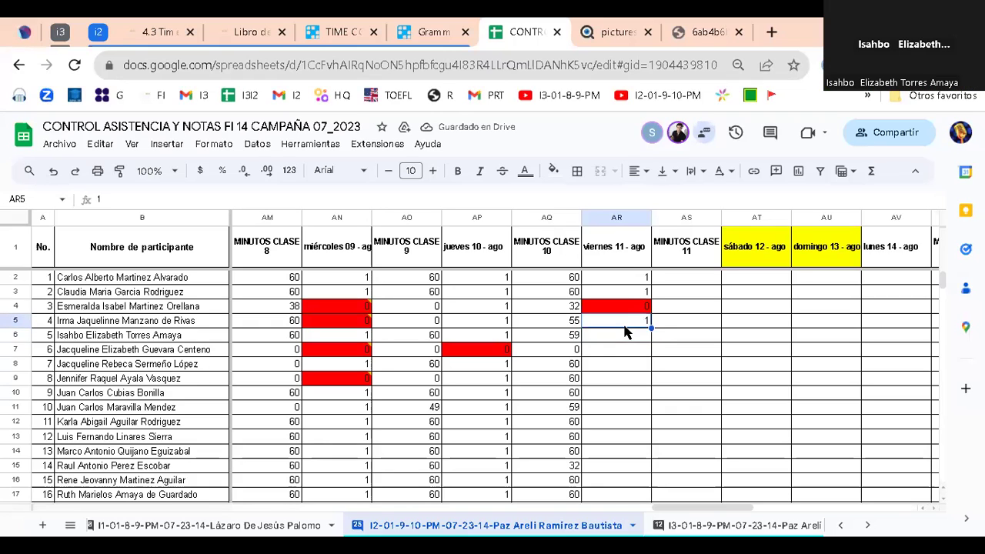
text(1)
key(Return)
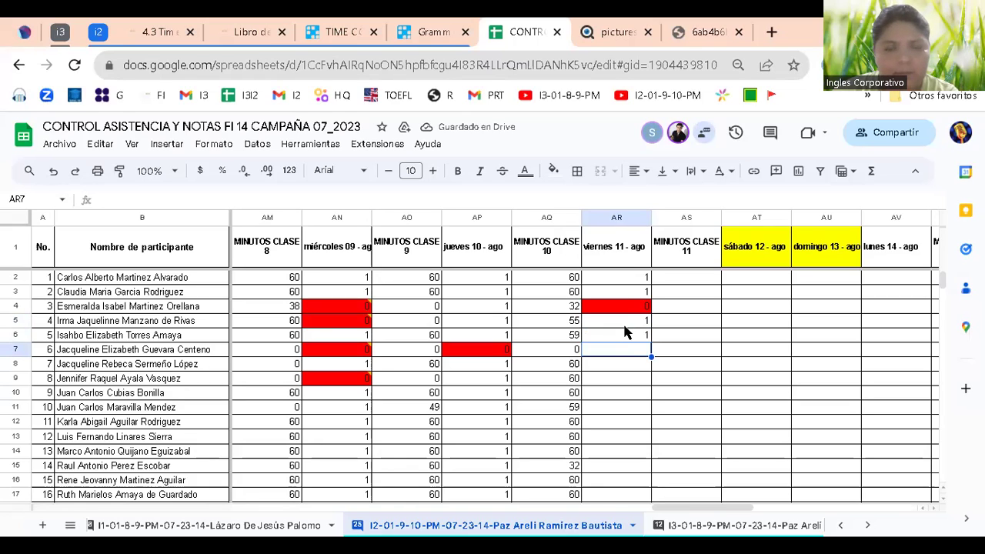
text(0)
key(Return)
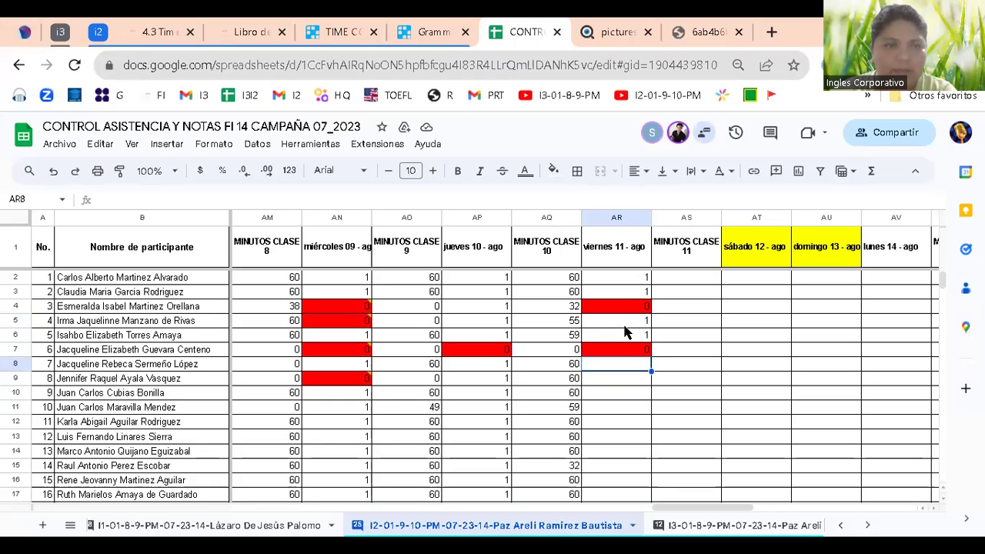
Mark the participants in rows 8, 9 and 10 with 0 for viernes 11 - ago.
key(Down)
text(0)
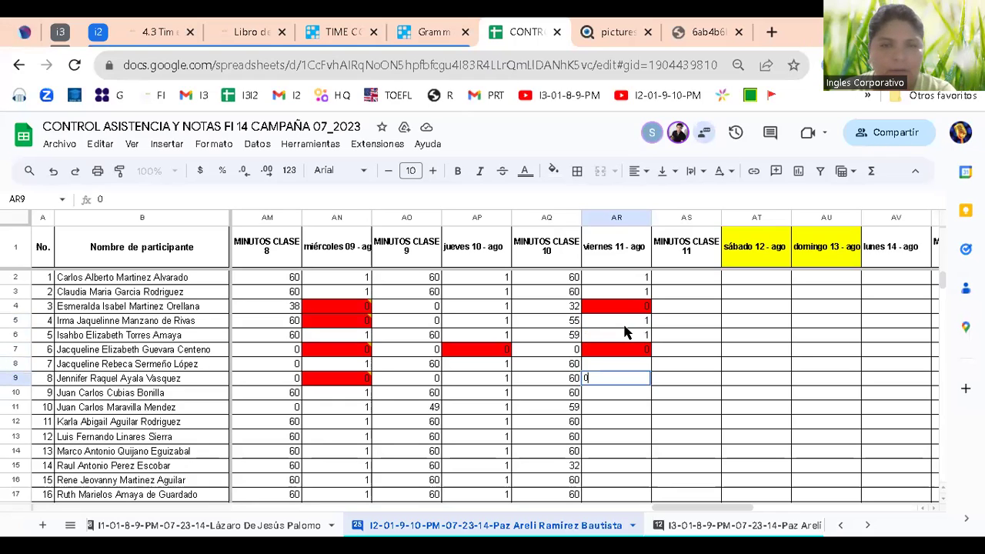
key(ctrl+Return)
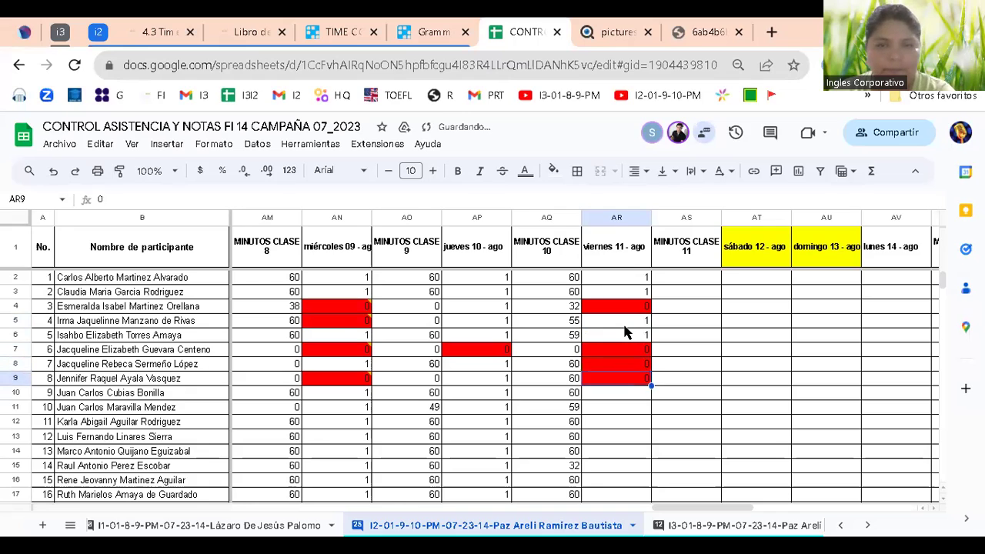
key(Down)
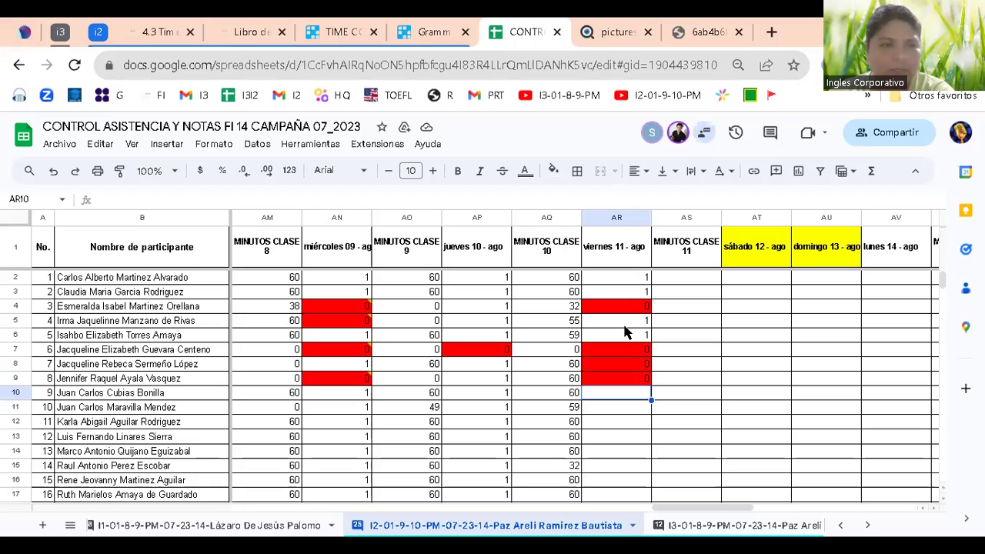
text(0)
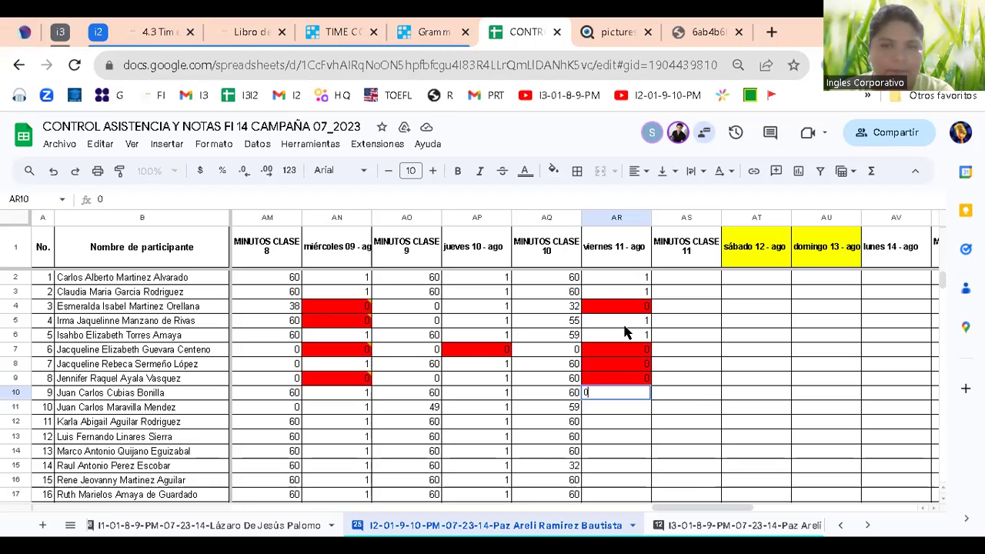
key(Return)
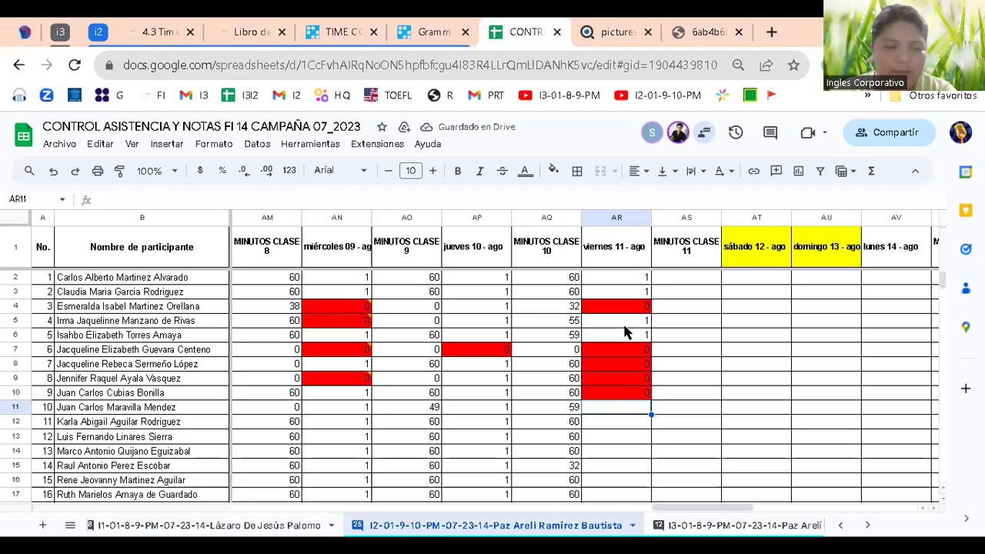
Enter 1 in AR11 and check the preceding attendance entries of the participant in row 10.
text(1)
key(Return)
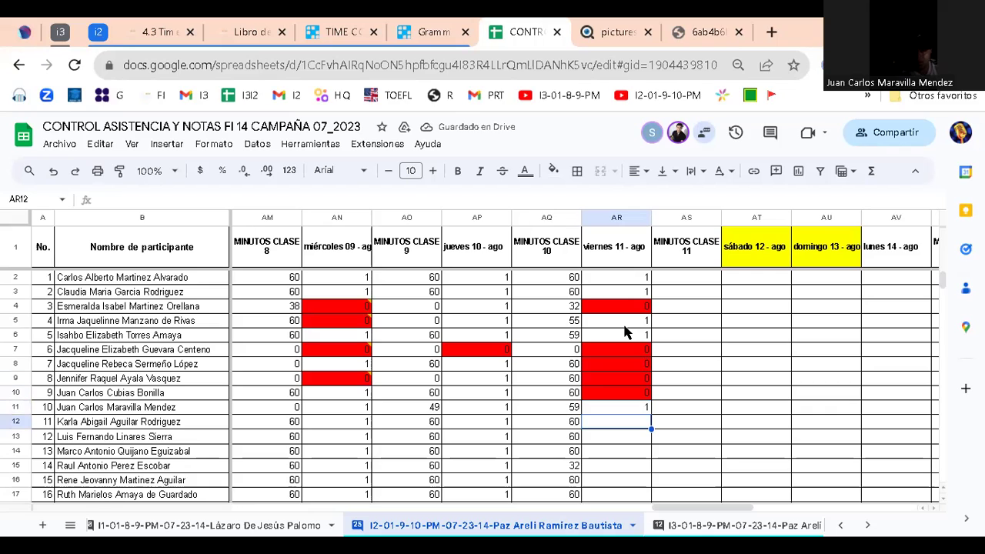
key(Up)
key(Up)
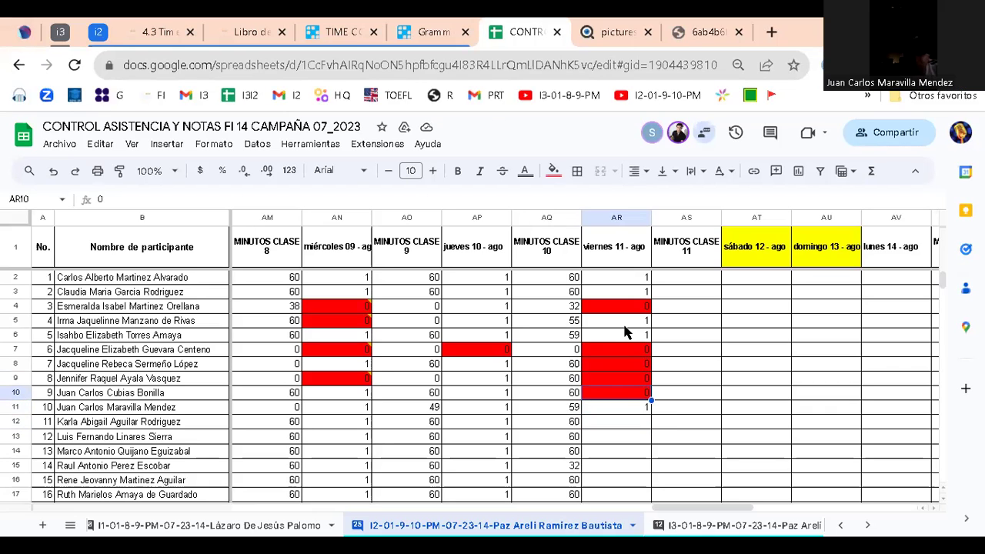
key(Left)
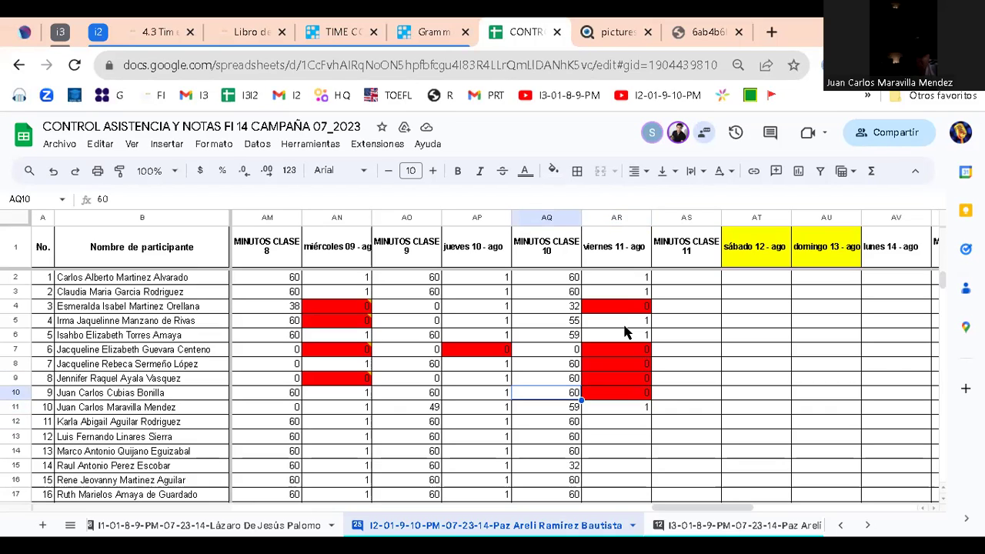
key(Left)
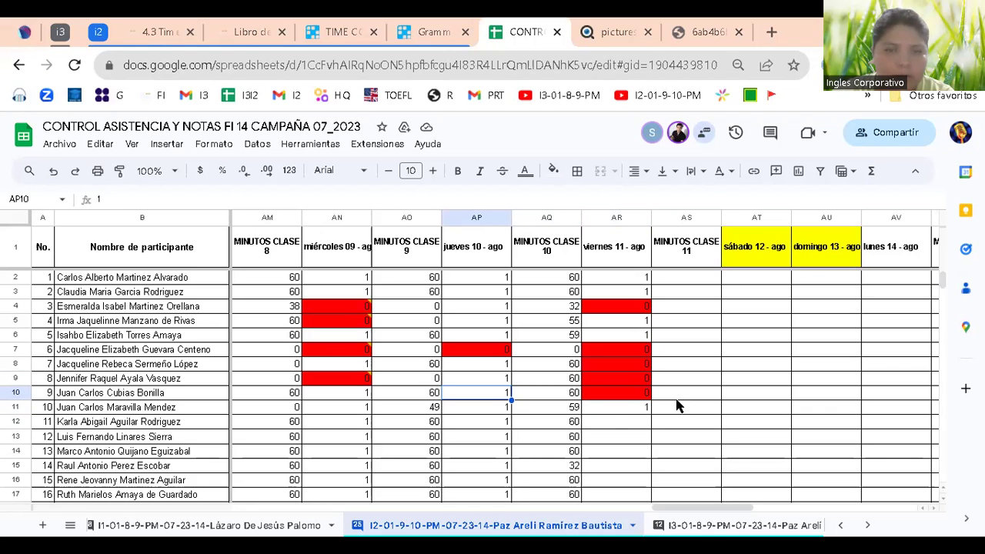
Record 1 in AR12 and 0 in AR13 for the viernes 11 - ago class.
click(615, 416)
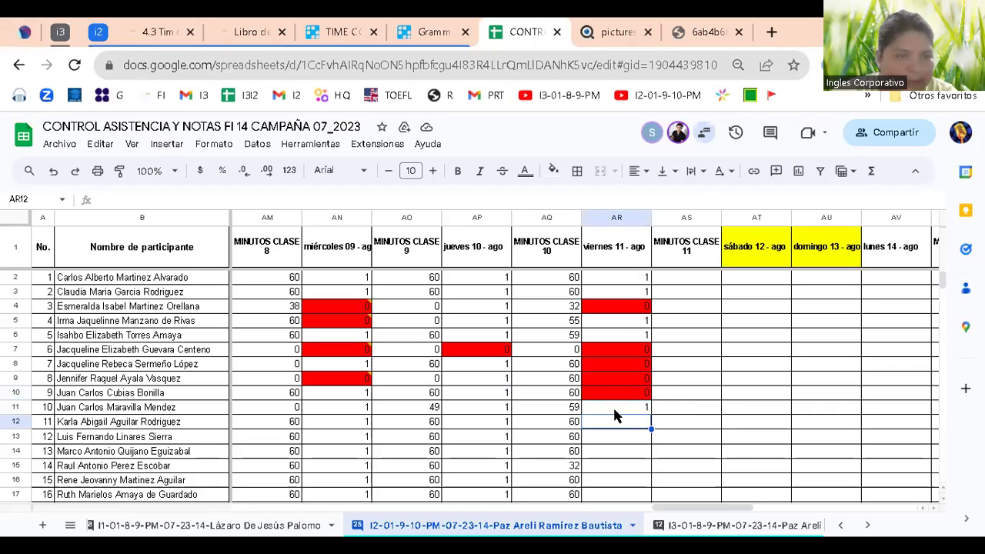
text(1)
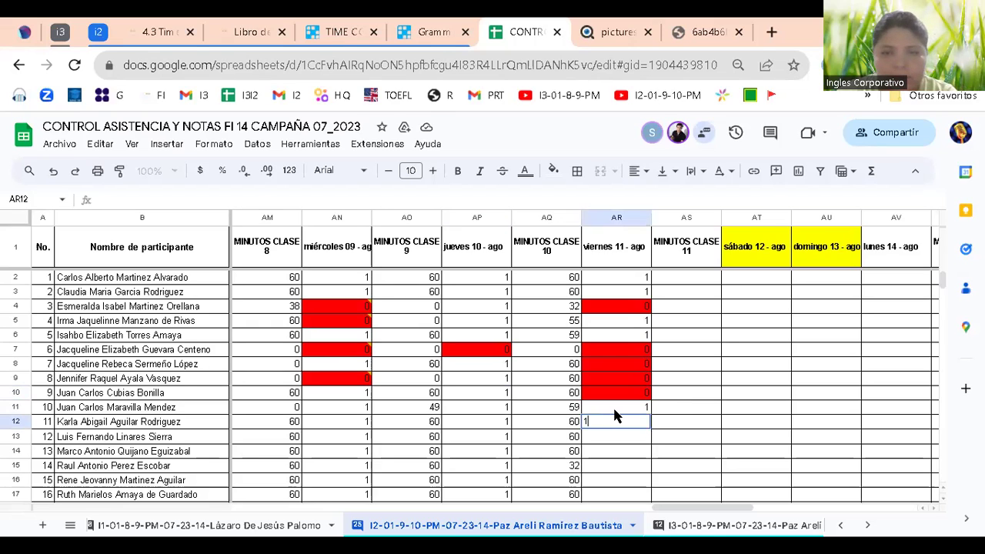
key(Return)
key(Up)
key(Up)
key(Down)
key(Down)
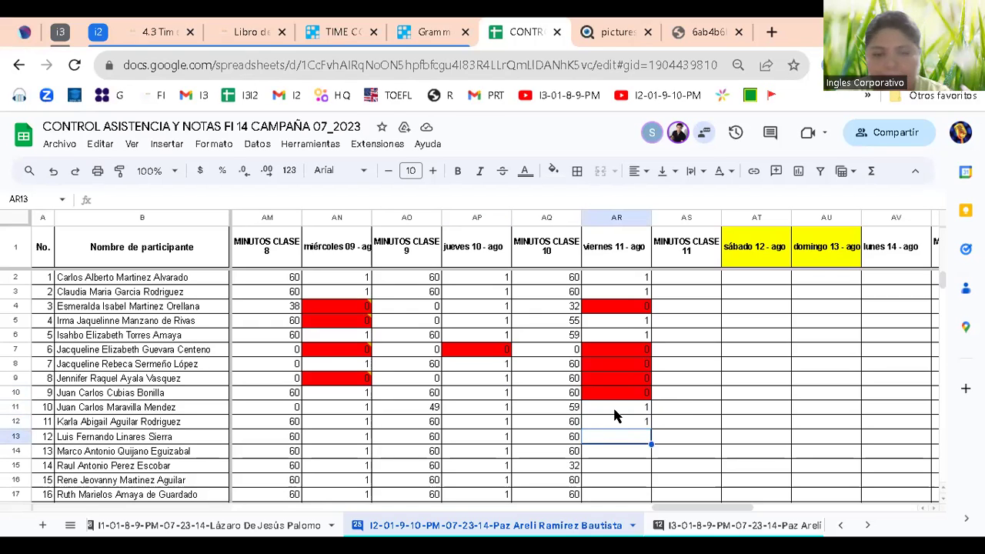
text(0)
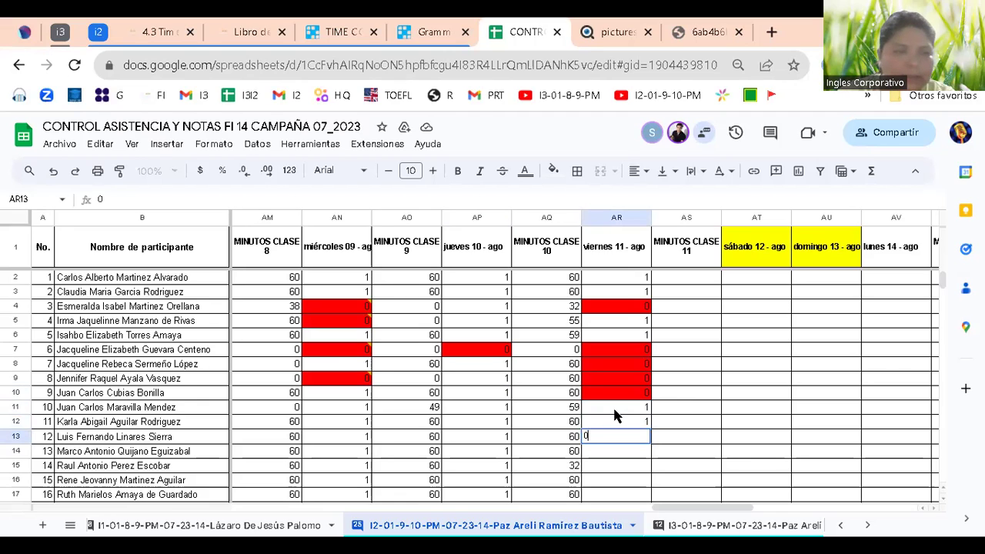
key(Return)
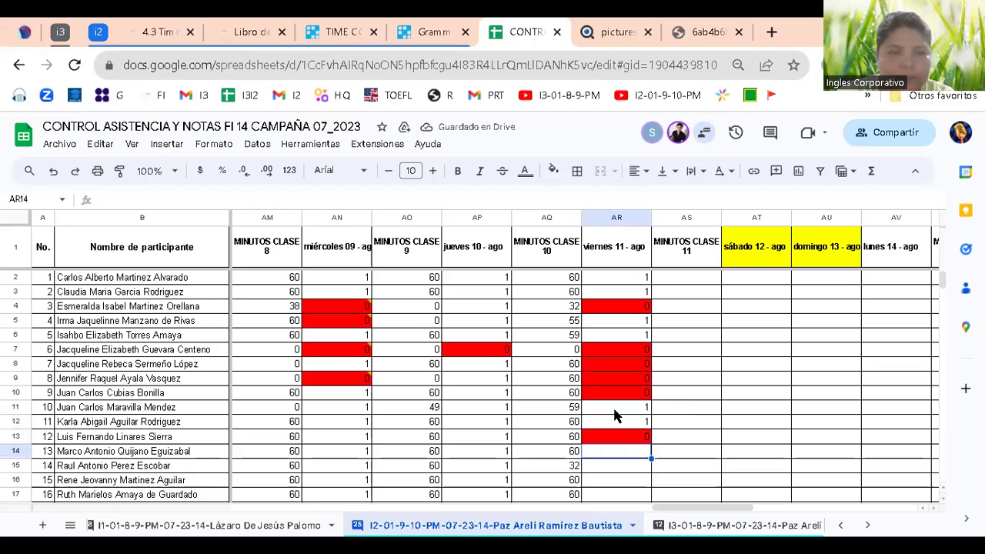
Enter 1 for the participants in rows 14, 15 and 16 under viernes 11 - ago.
text(1)
key(Return)
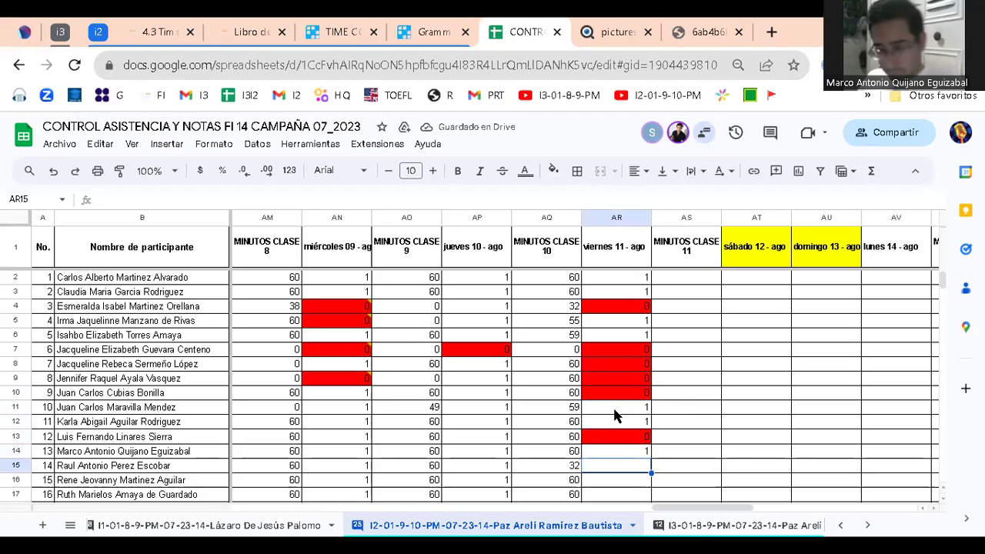
text(1)
key(Return)
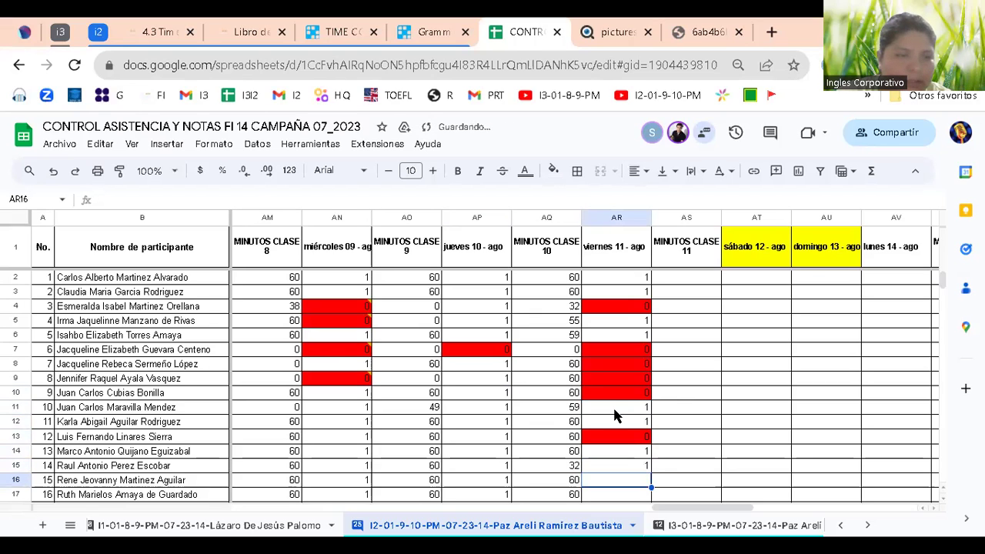
text(1)
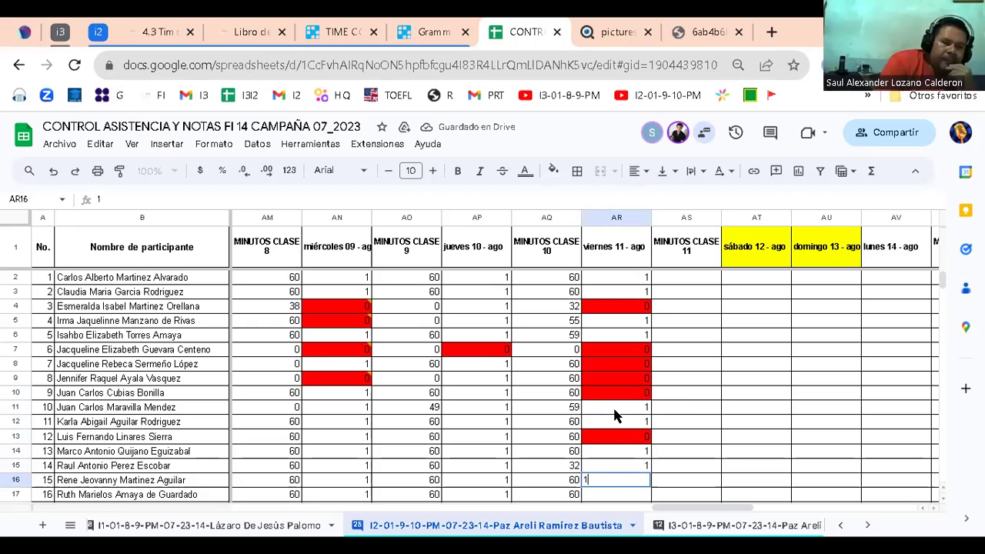
key(Return)
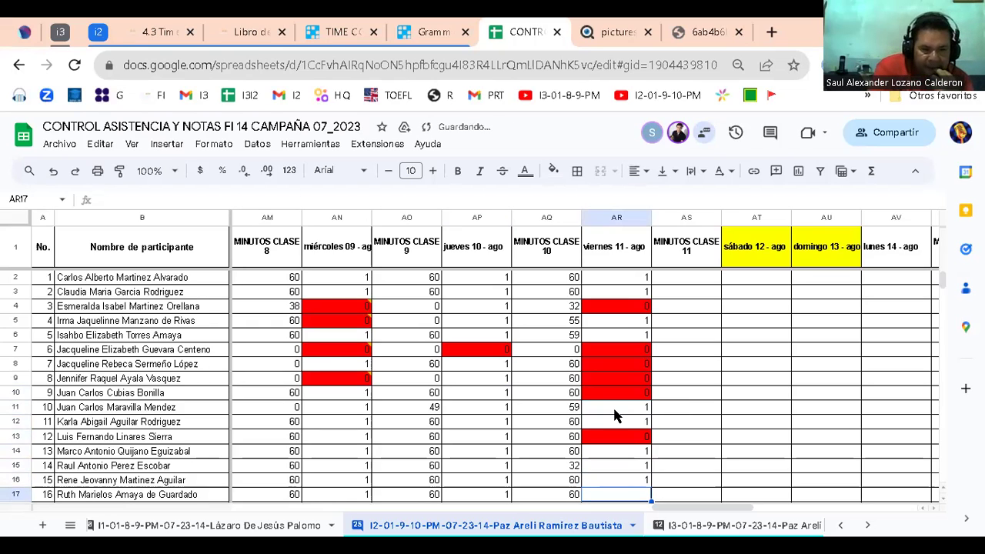
Set the viernes 11 - ago attendance in AR17 to 0.
text(1)
key(Return)
key(Up)
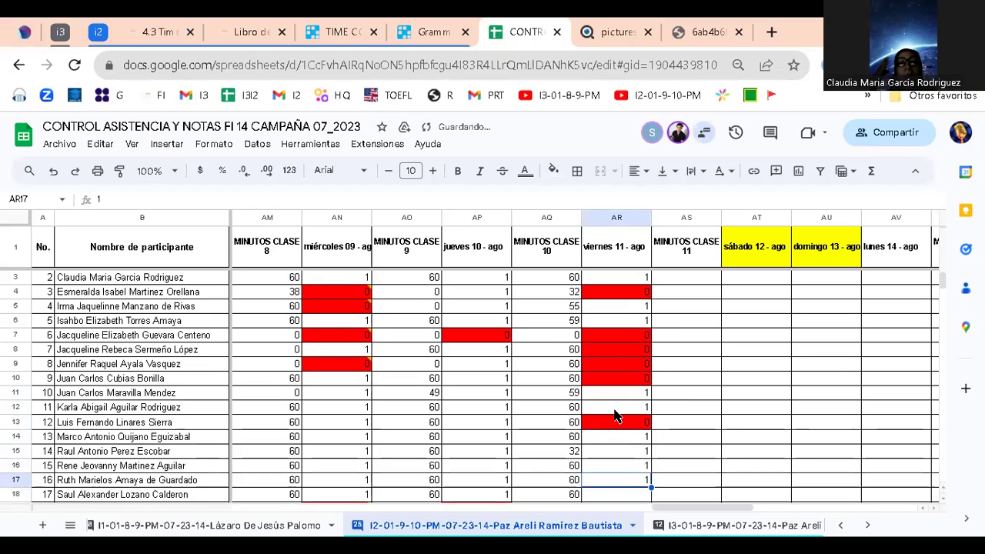
text(0)
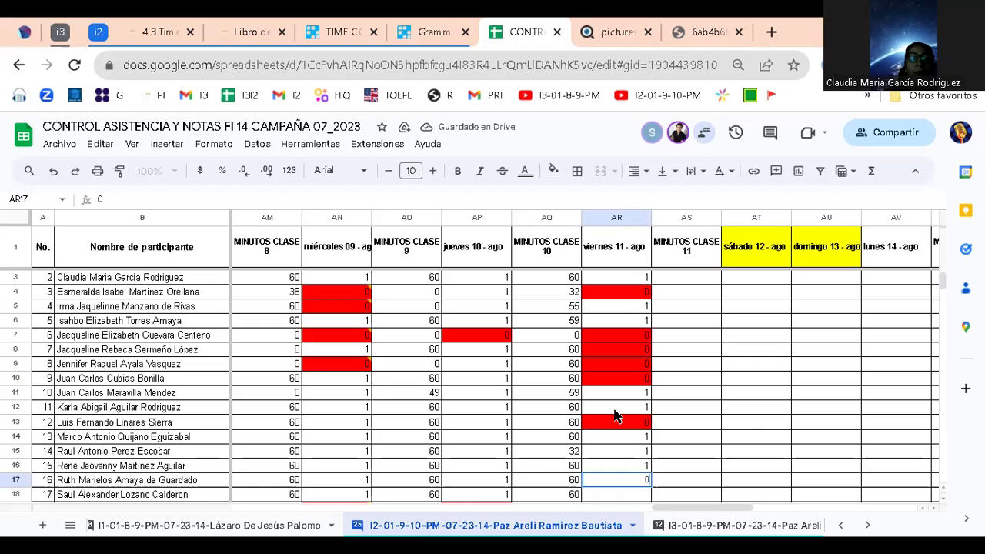
key(Return)
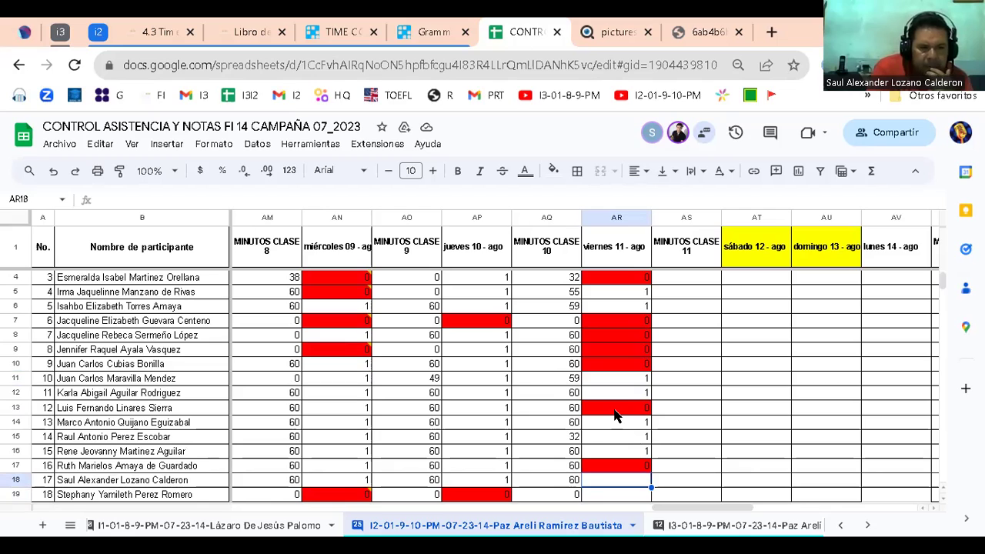
Complete the viernes 11 - ago column with 1 in AR18 and 0 in AR19.
text(1)
key(Return)
text(1)
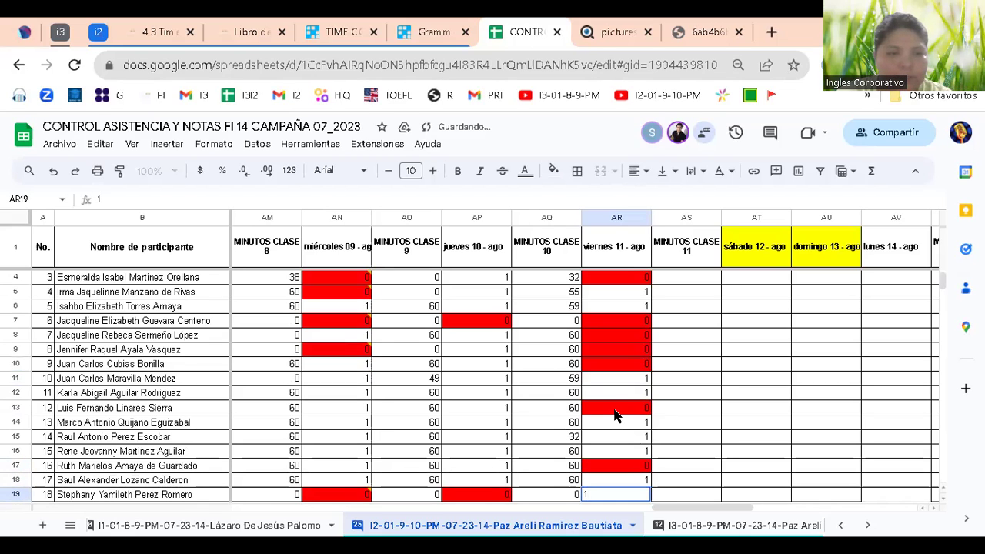
key(Return)
key(Up)
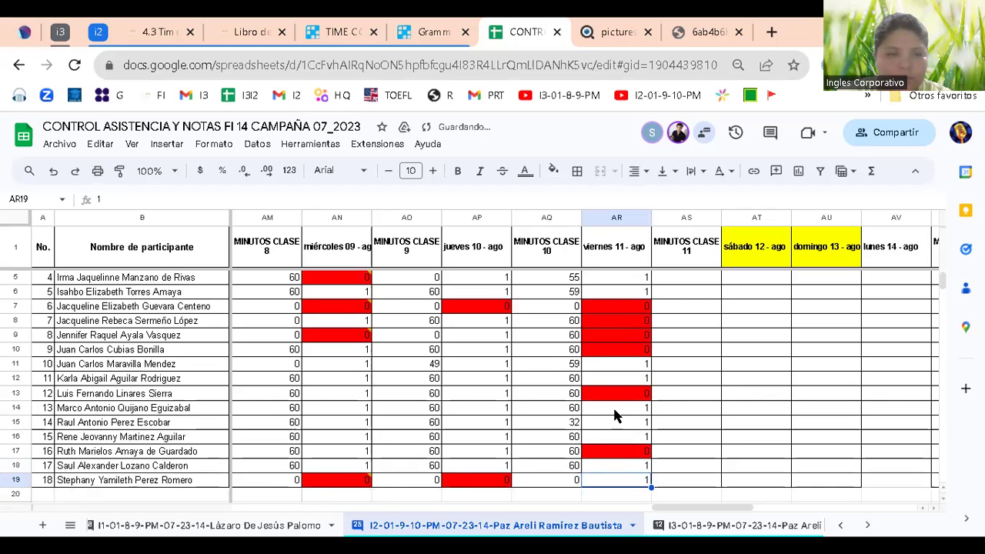
text(0)
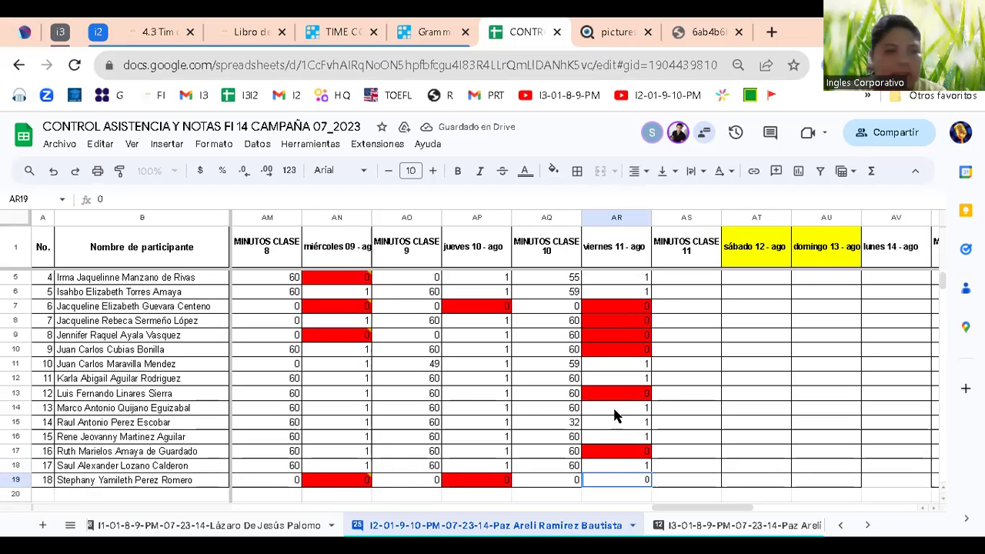
key(Up)
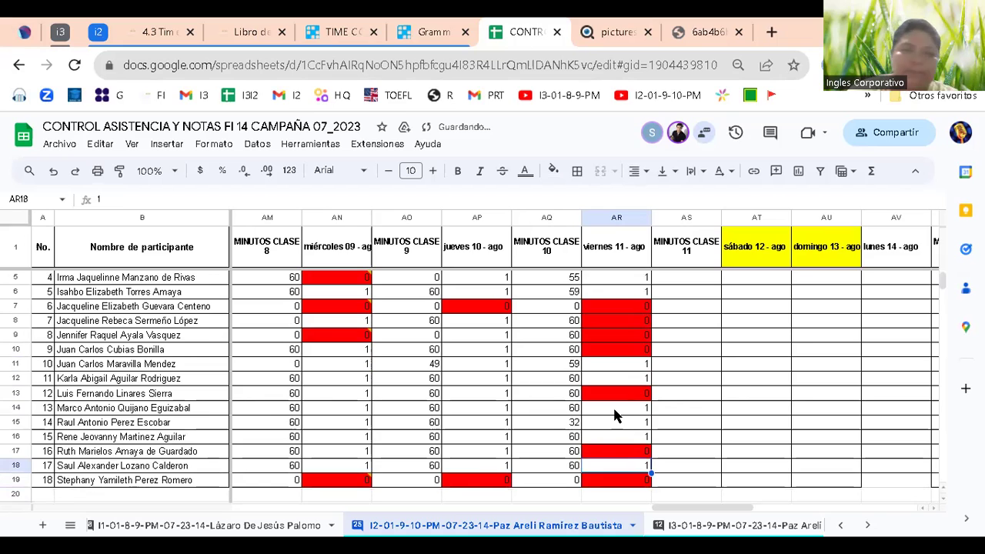
Review the attendance columns along row 18, back past lunes 07 - ago and forward to lunes 14 - ago.
key(Left)
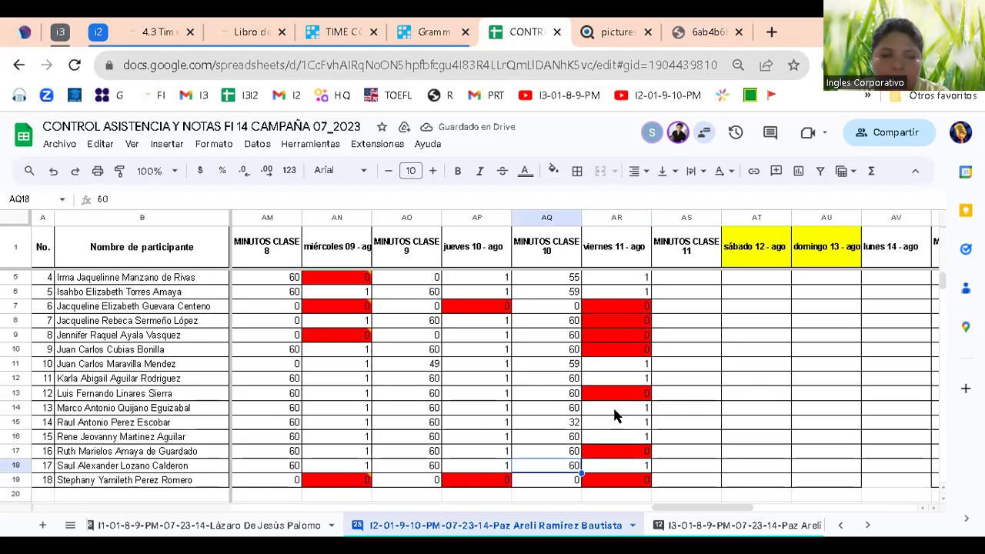
key(Left)
key(Left)
key(Left)
key(Left)
key(Left)
key(Left)
key(Left)
key(Left)
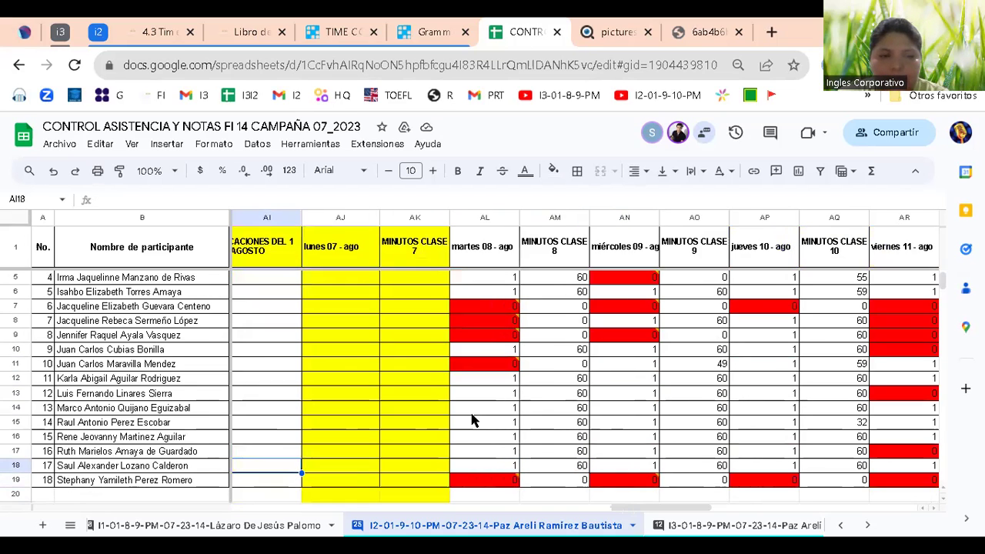
key(Right)
key(Right)
key(Right)
key(Right)
key(Right)
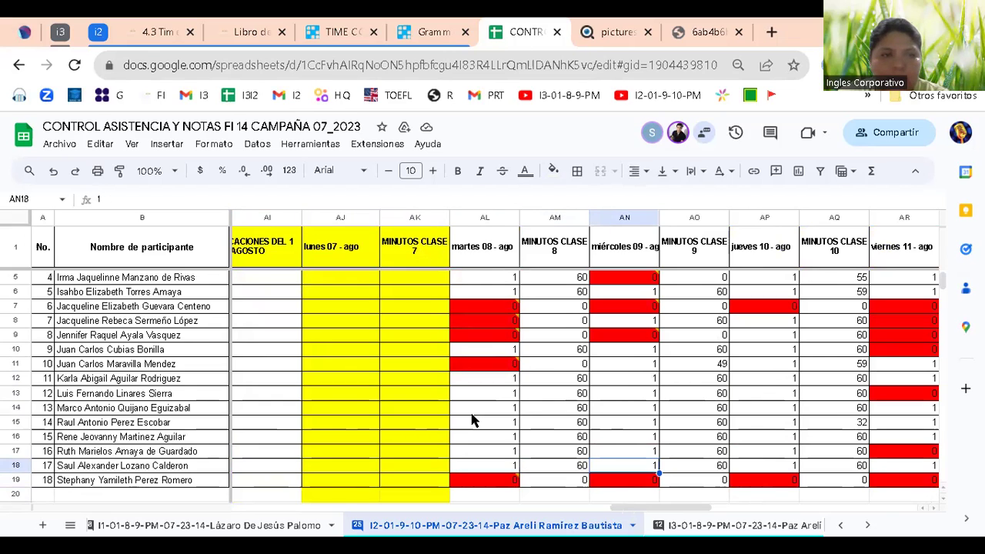
key(Right)
key(Right)
key(Right)
key(Right)
key(Right)
key(Right)
key(Right)
key(Right)
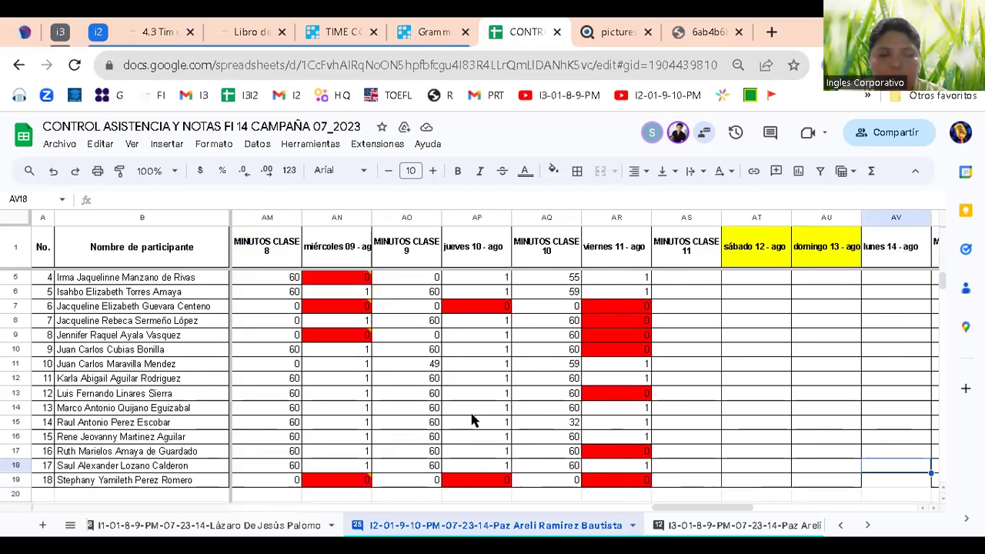
Return to the start of the roster and examine the viernes 11 - ago entries from the header down to row 7.
key(Up)
key(Up)
key(Up)
key(Up)
key(Up)
key(Up)
key(Up)
key(Up)
key(Up)
key(Up)
key(Up)
key(Up)
key(Up)
key(Up)
key(Up)
key(Up)
key(Up)
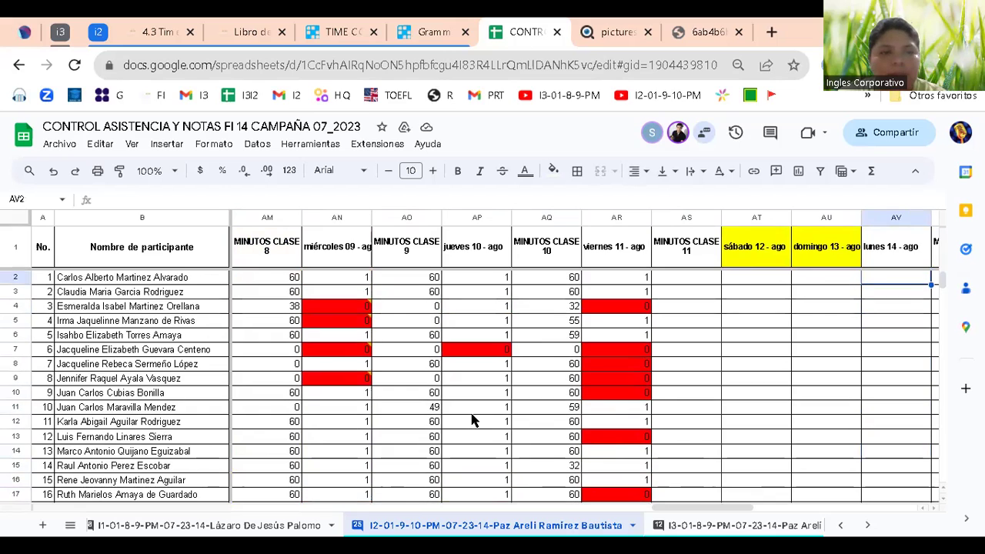
click(666, 323)
key(Up)
key(Up)
key(Up)
key(Up)
click(560, 323)
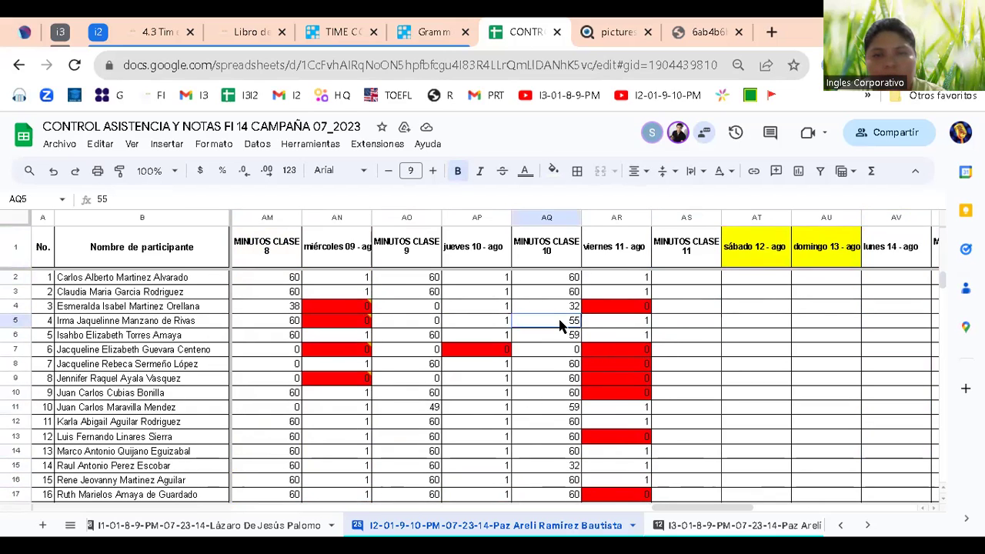
key(Right)
key(Up)
key(Up)
key(Up)
key(Up)
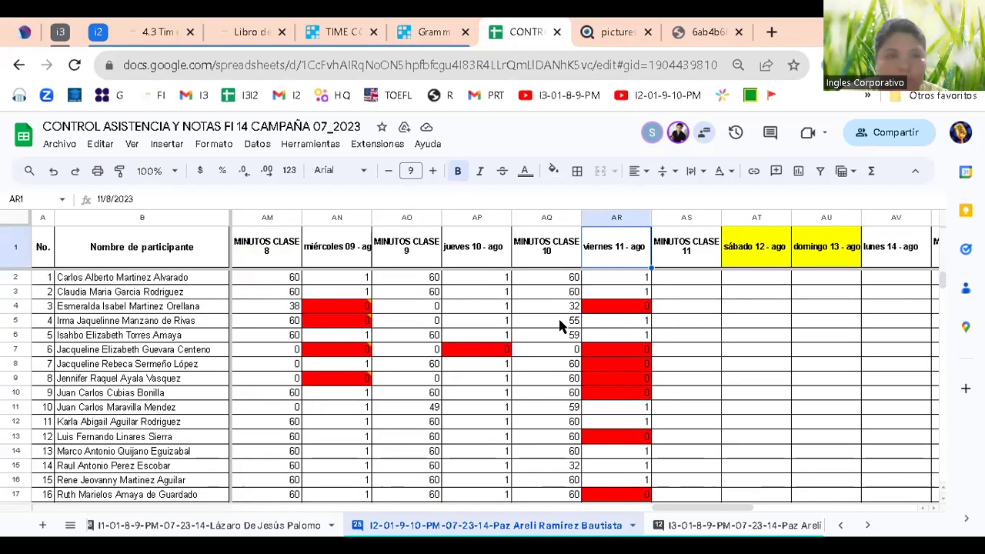
key(Down)
key(Down)
key(Down)
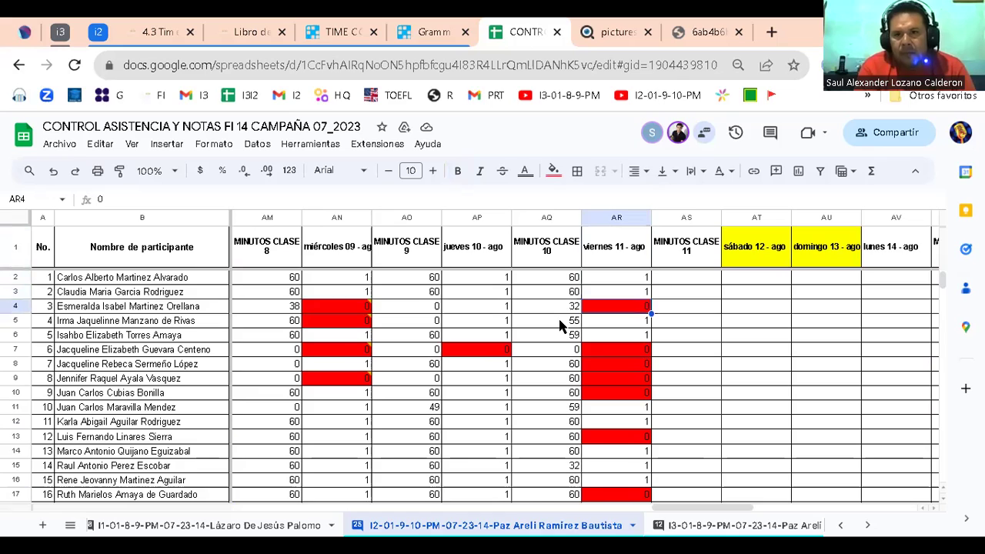
key(Down)
key(Down)
key(Down)
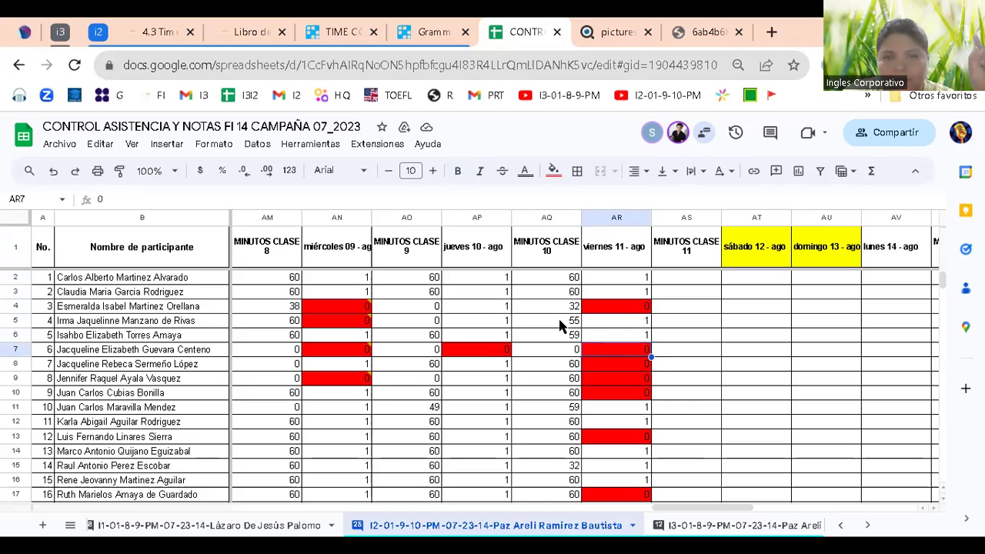
key(Up)
key(Up)
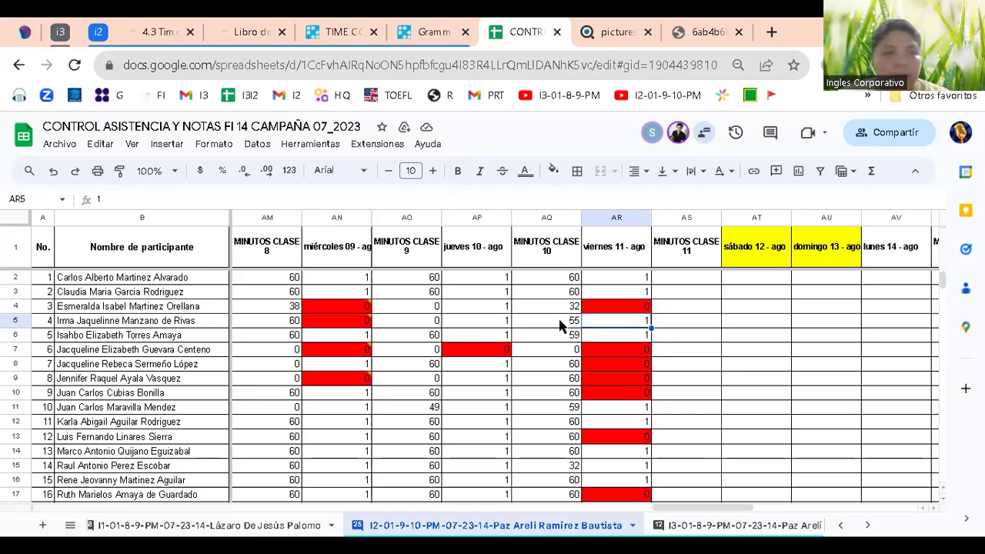